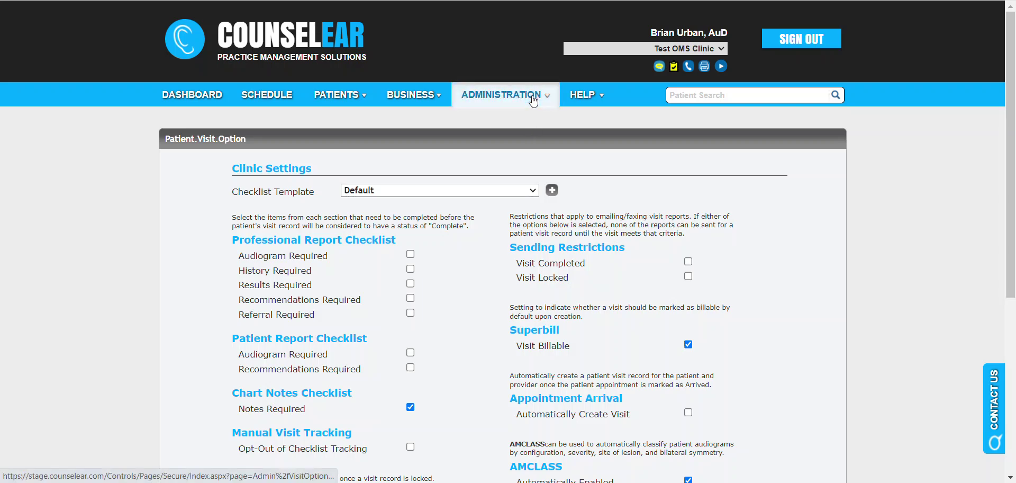
# - Open the clinic's Visit Options and examine the Clinic Settings section
pyautogui.moveTo(534, 100)
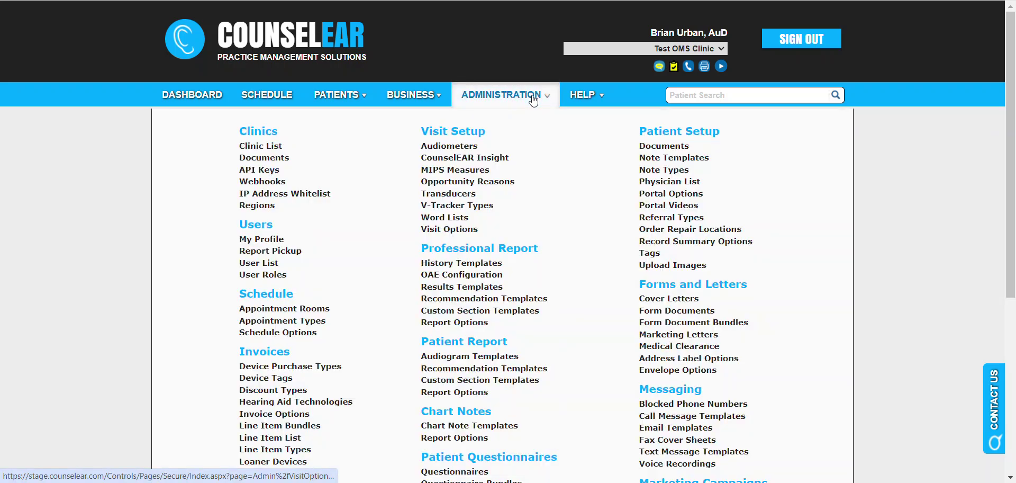
pyautogui.click(467, 231)
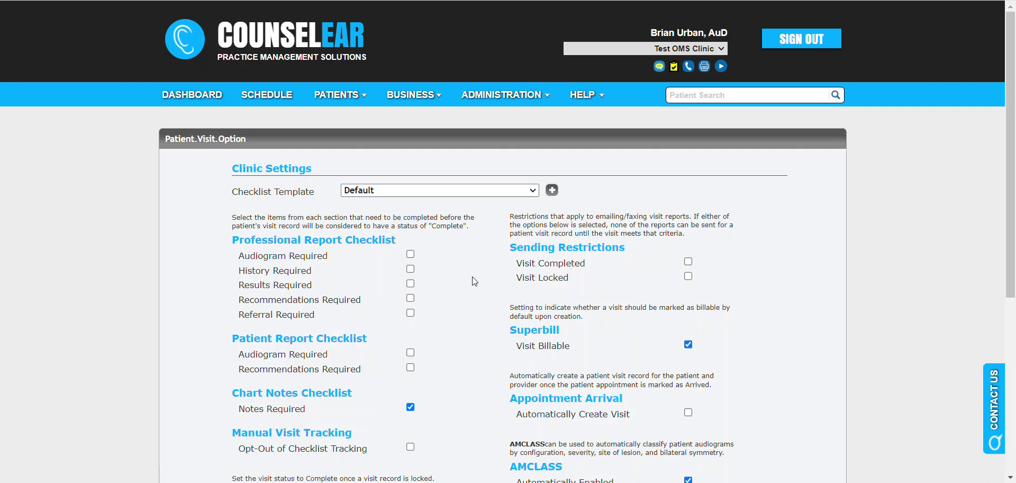
pyautogui.scroll(-1, 478, 277)
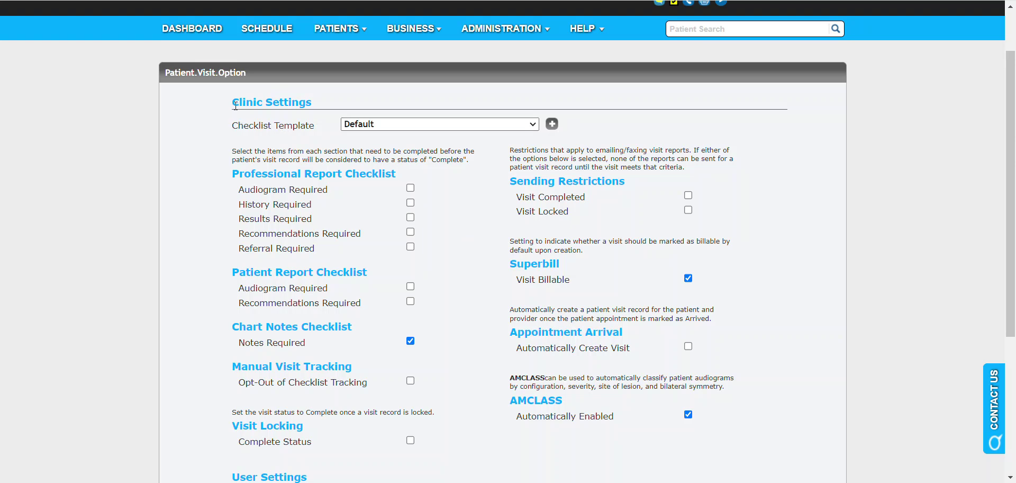
pyautogui.moveTo(235, 104); pyautogui.dragTo(312, 103)
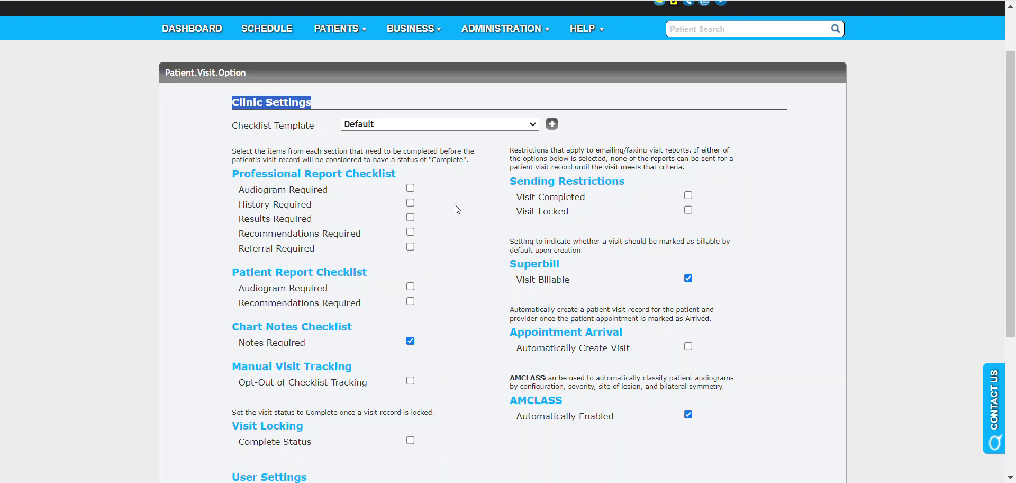
# - Examine the User Settings section, its Display Floating Toolbar option, and the Chart Notes Checklist under Clinic Settings
pyautogui.scroll(-4, 458, 209)
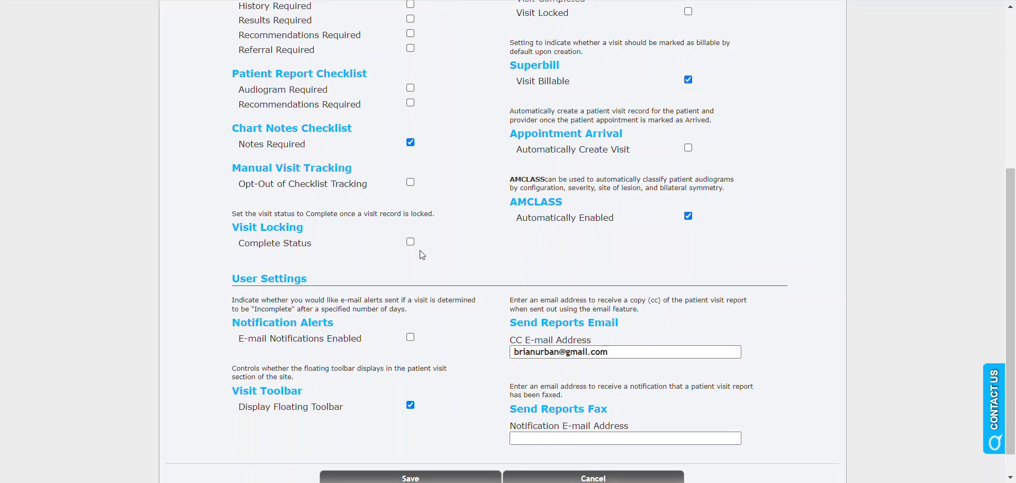
pyautogui.moveTo(233, 279); pyautogui.dragTo(309, 280)
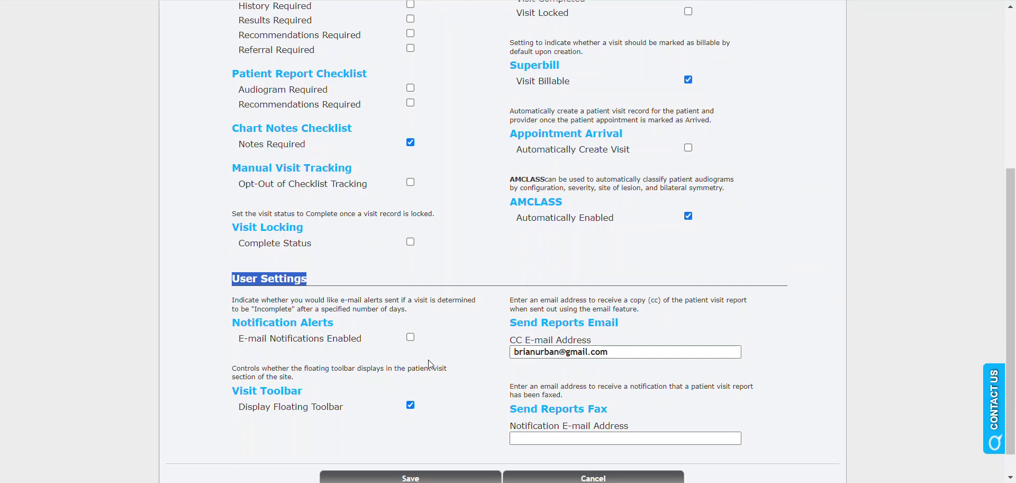
pyautogui.scroll(-1, 475, 346)
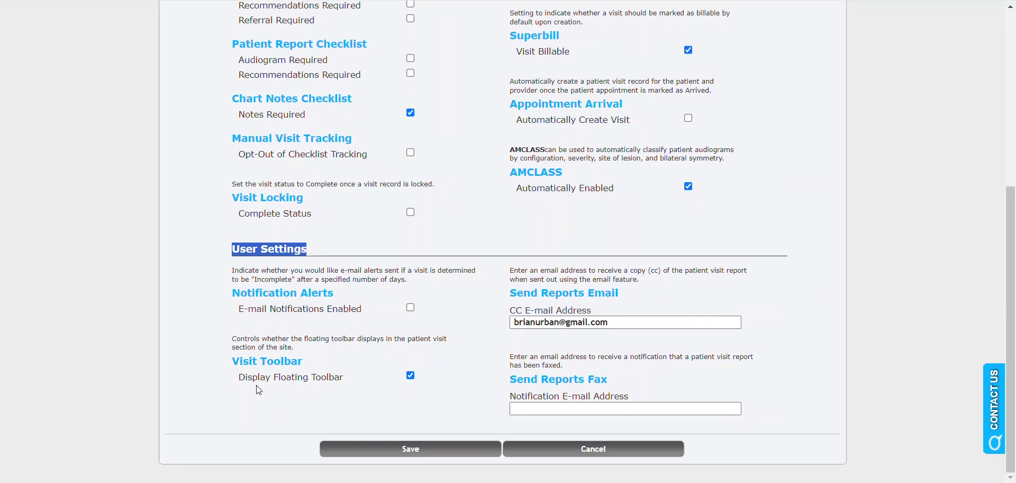
pyautogui.moveTo(239, 378); pyautogui.dragTo(352, 377)
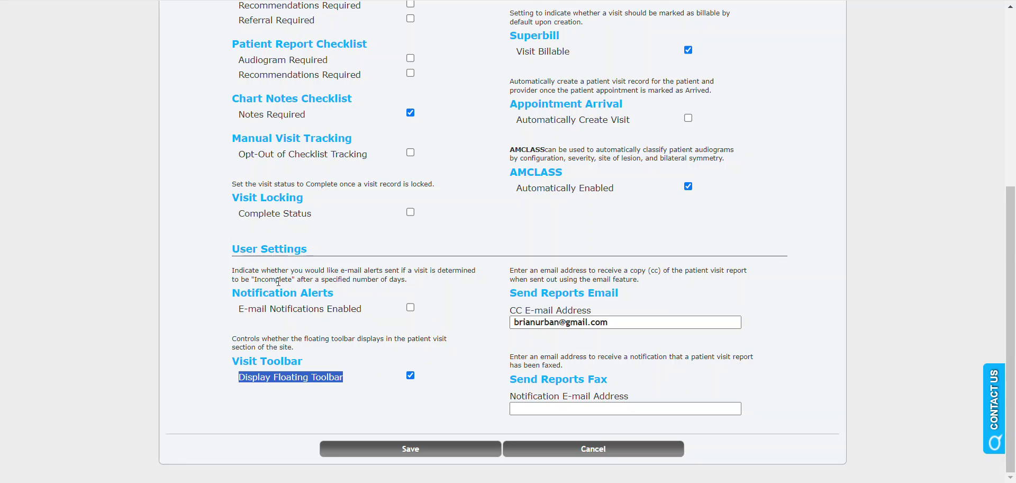
pyautogui.scroll(5, 248, 141)
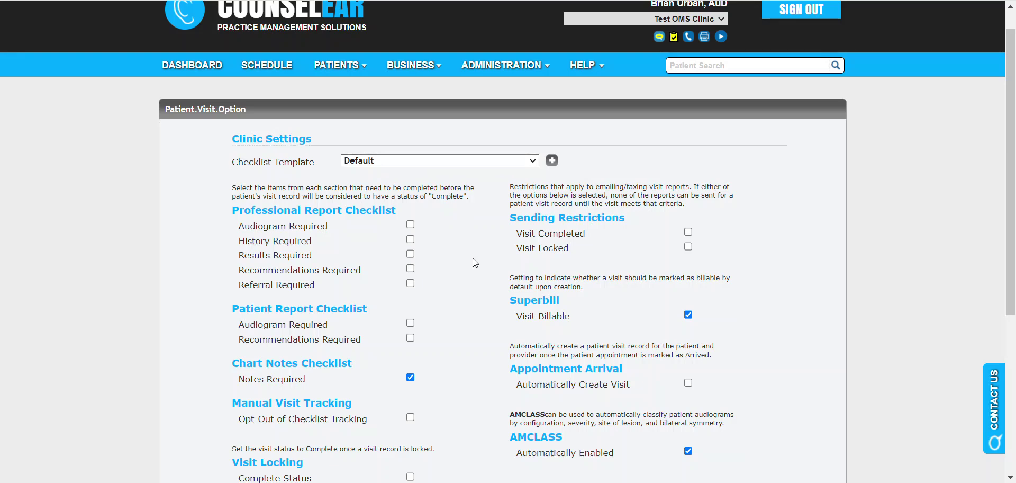
pyautogui.scroll(-1, 445, 286)
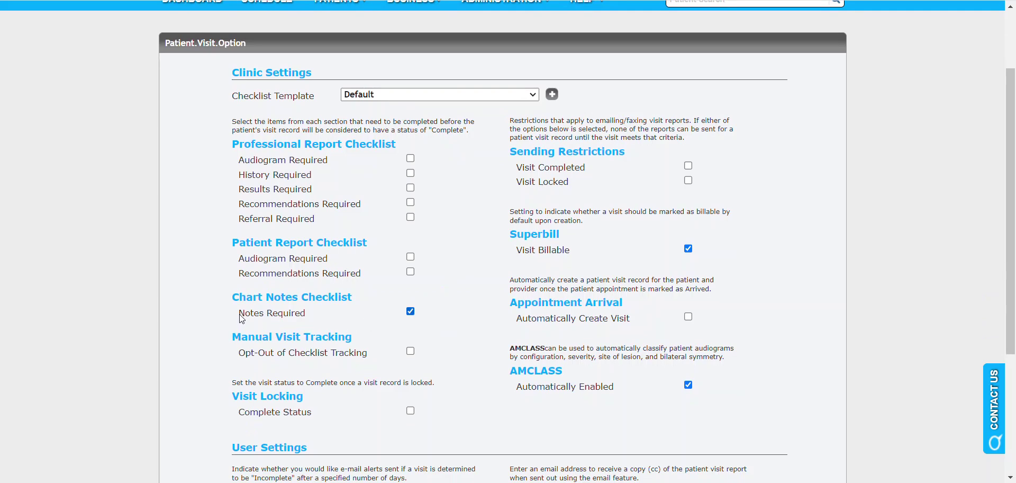
pyautogui.moveTo(234, 298); pyautogui.dragTo(364, 300)
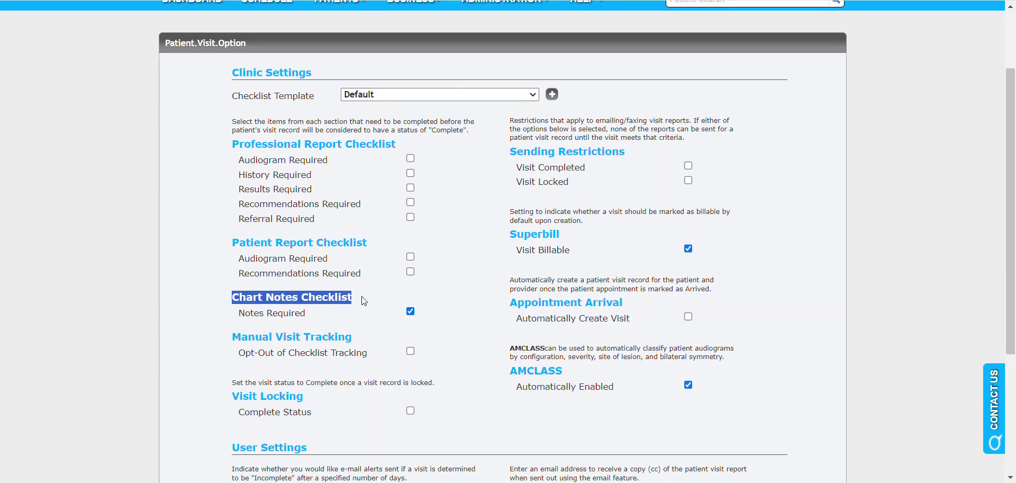
pyautogui.click(460, 297)
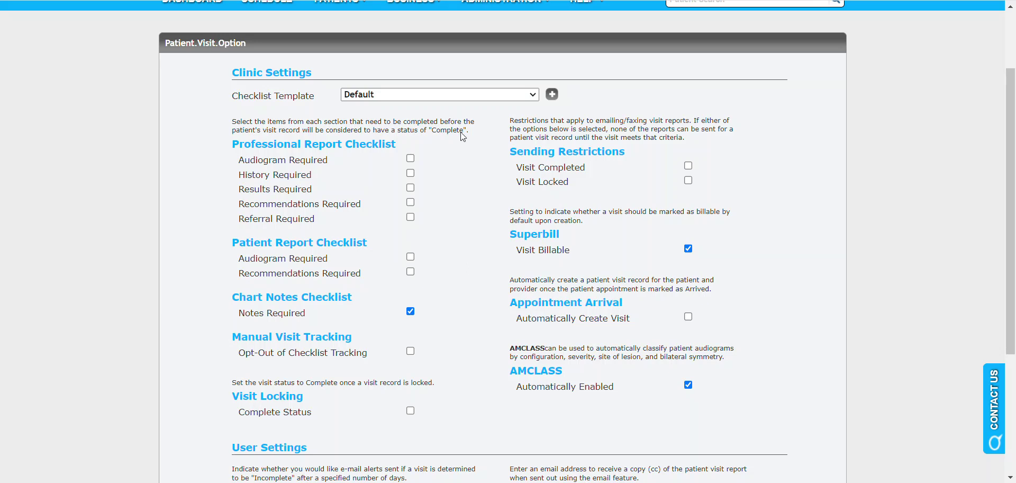
# - Switch the checklist template to Audio + Referral and review its required items
pyautogui.scroll(2, 462, 125)
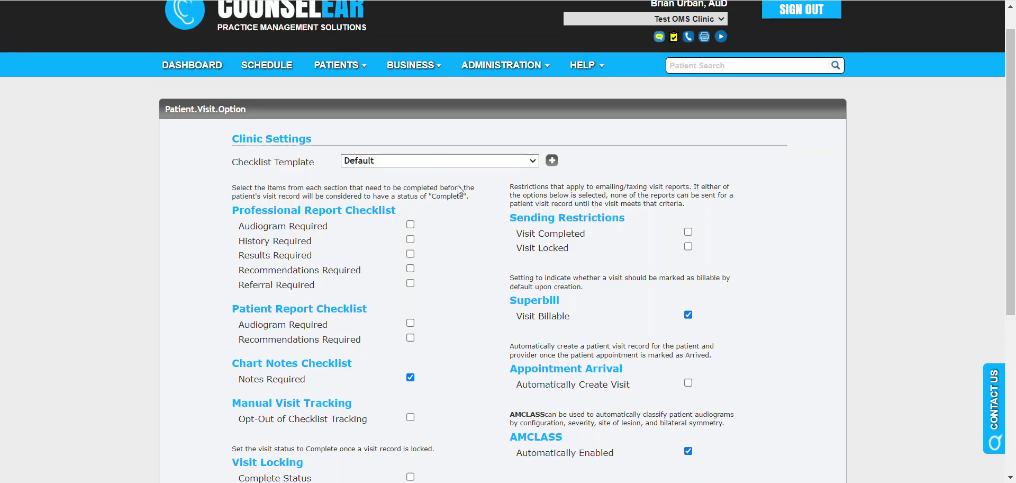
pyautogui.click(534, 161)
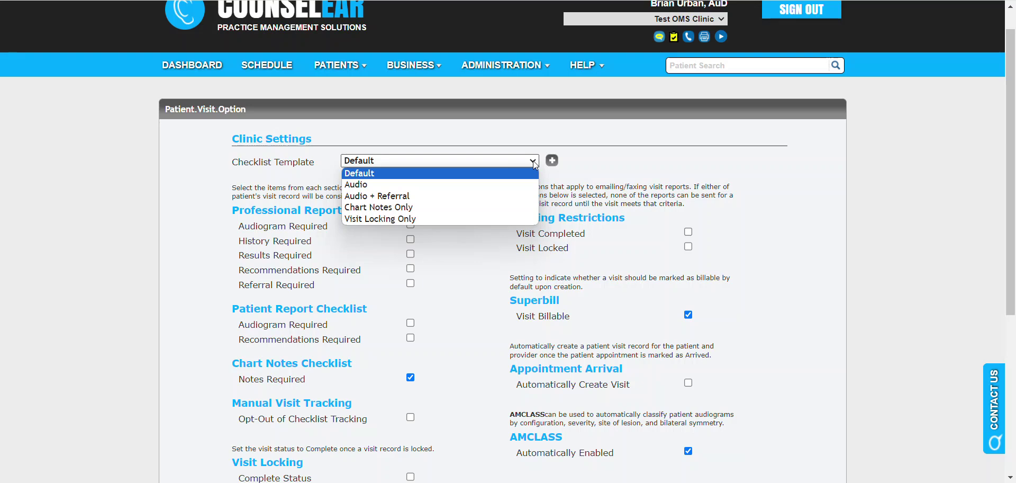
pyautogui.click(408, 197)
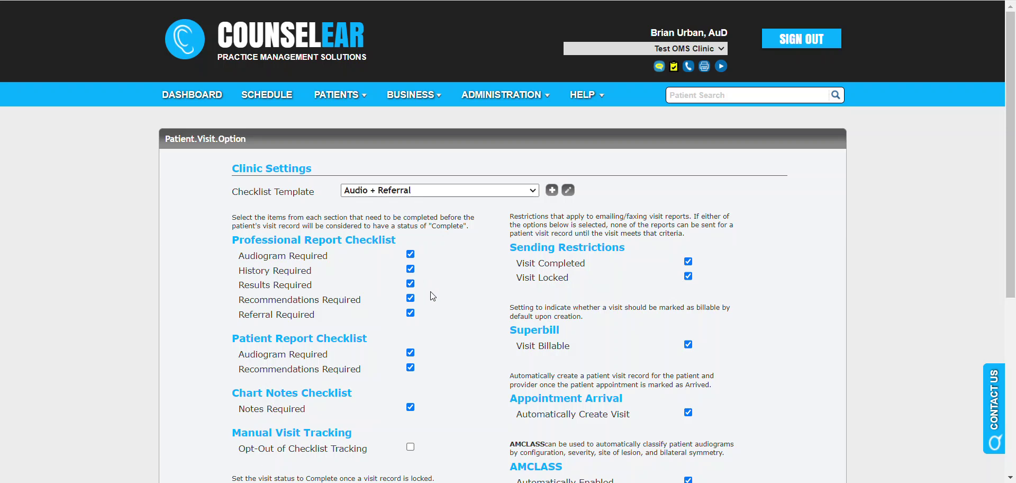
pyautogui.scroll(-1, 457, 303)
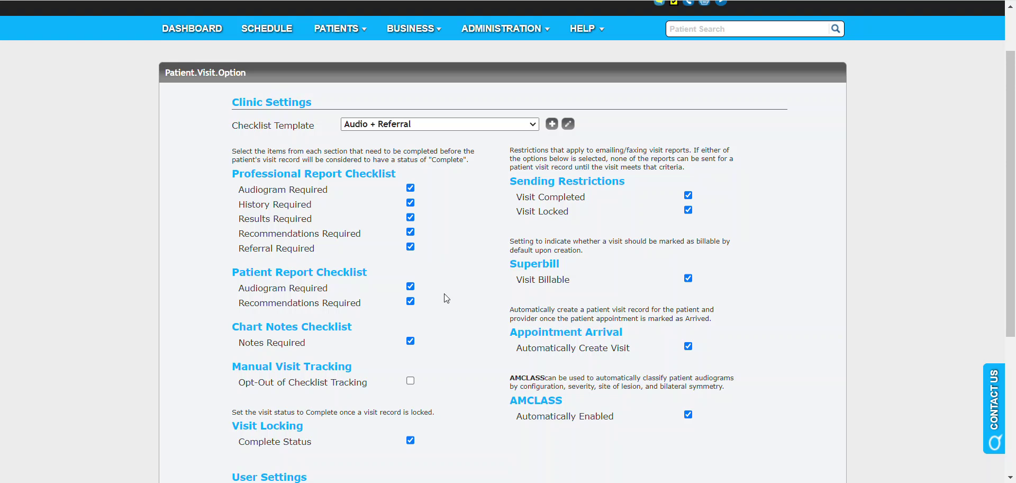
# - View the available checklist templates and the form for adding a new one, closing it without adding a template
pyautogui.click(530, 129)
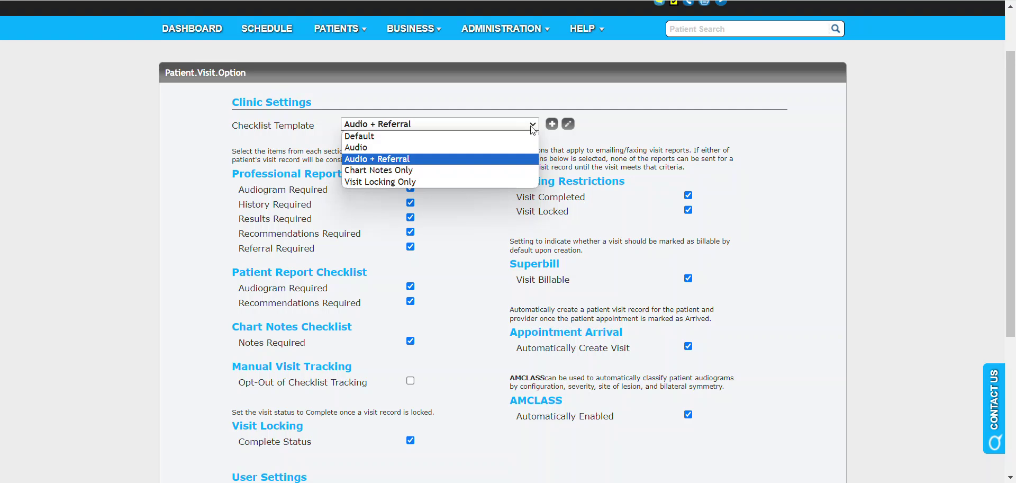
pyautogui.click(534, 112)
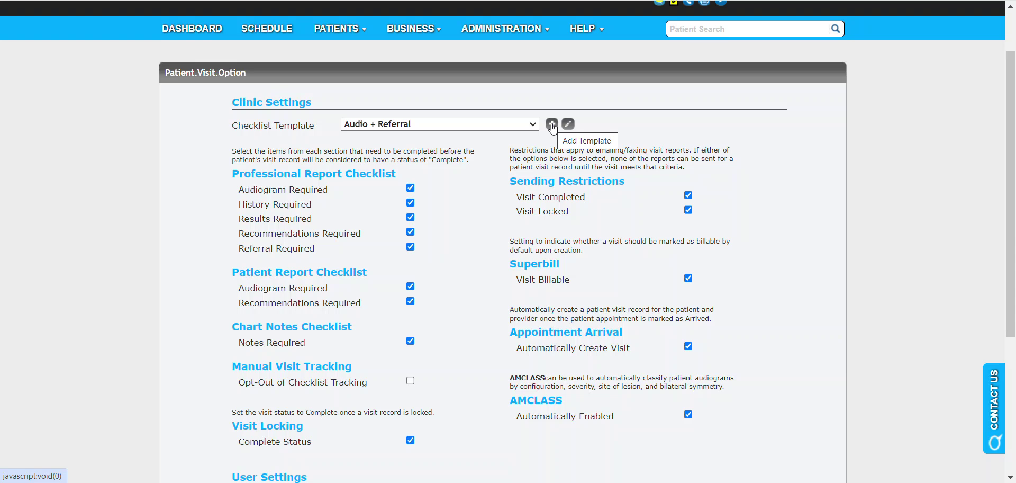
pyautogui.click(552, 125)
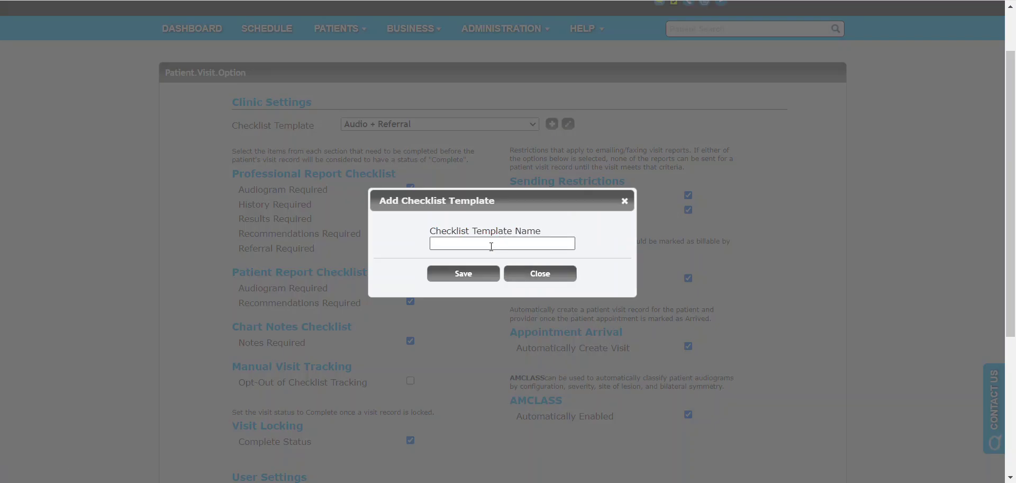
pyautogui.click(541, 273)
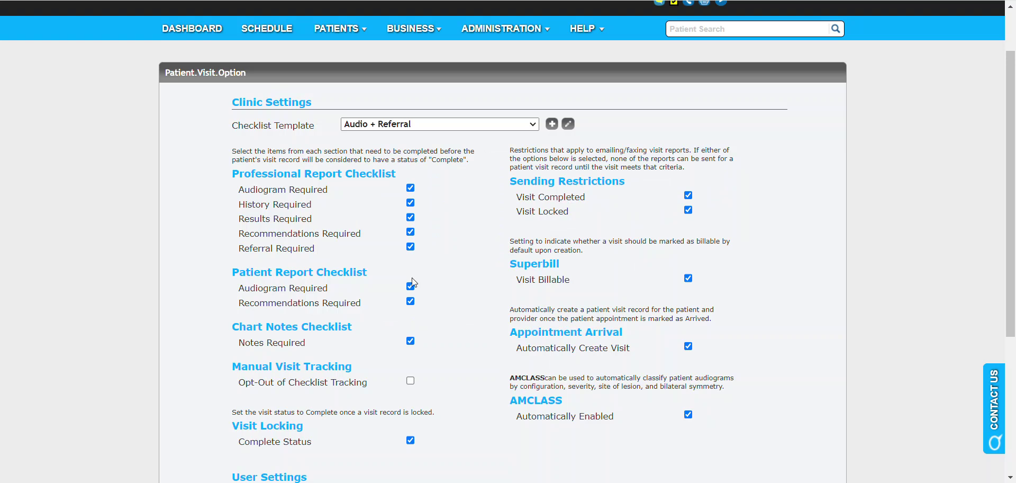
# - Review the Audio + Referral template's settings and view its name in the edit form, closing it without changes
pyautogui.scroll(-4, 467, 218)
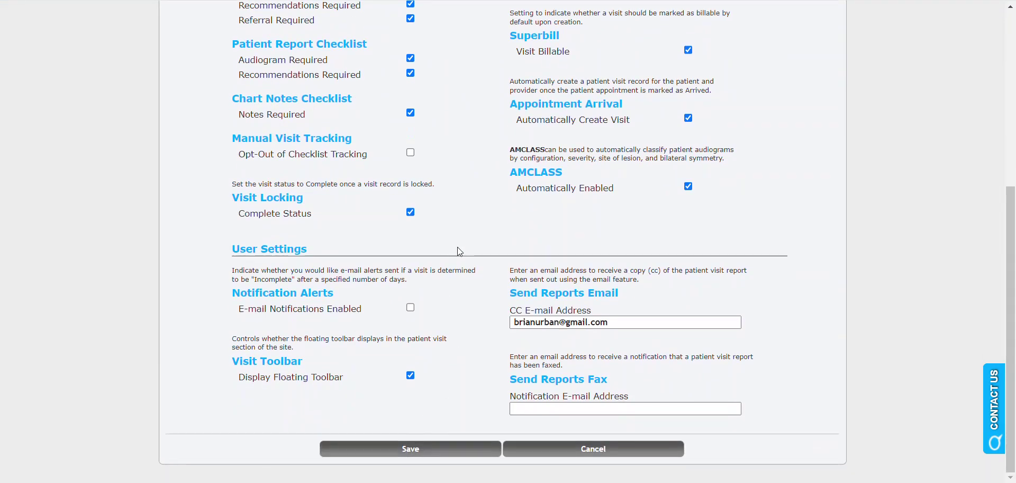
pyautogui.scroll(4, 459, 252)
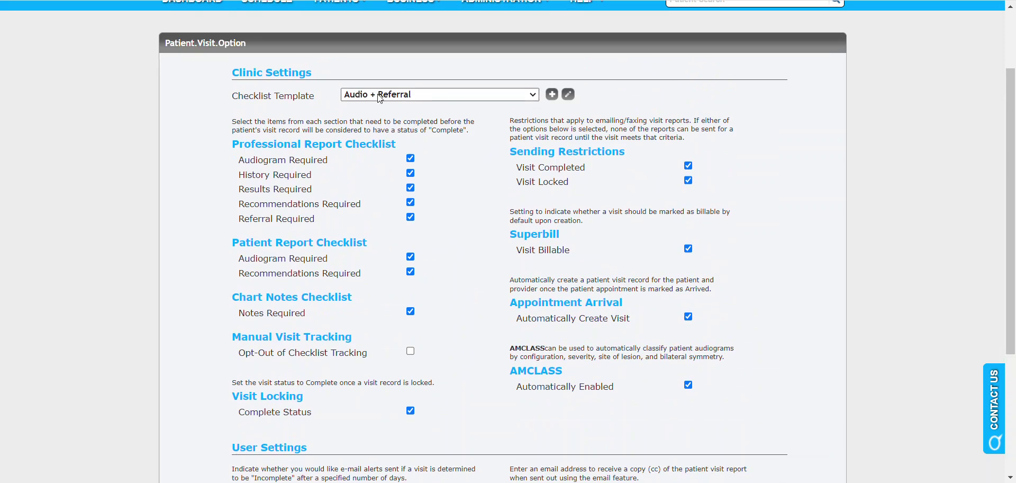
pyautogui.click(569, 97)
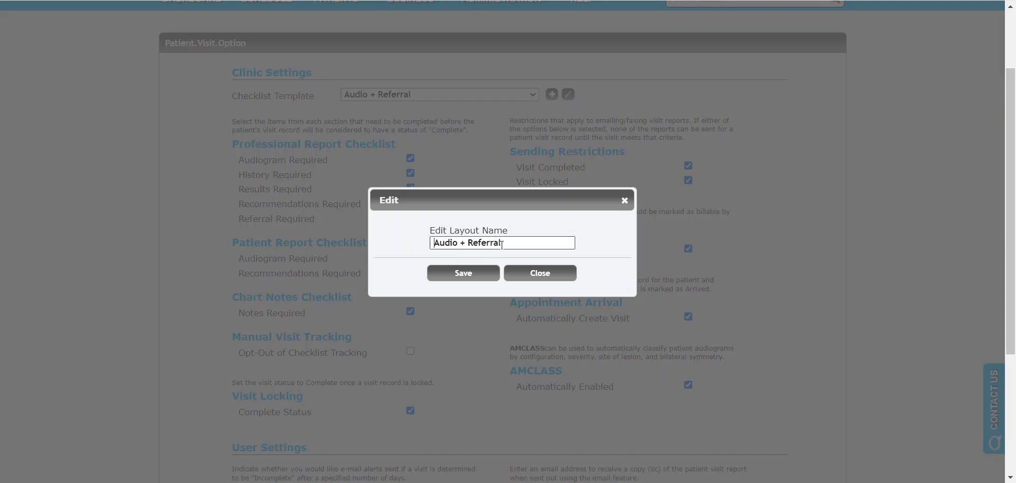
pyautogui.click(538, 274)
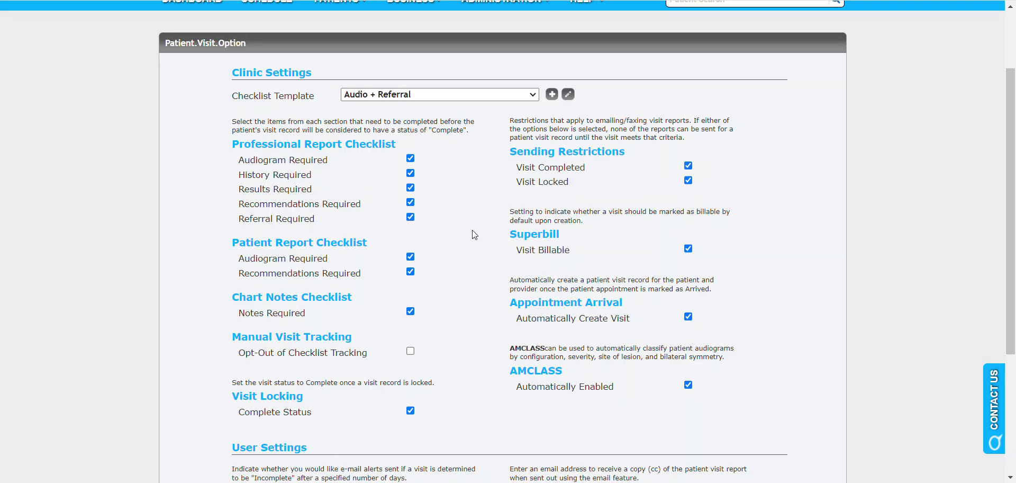
# - Examine the Manual Visit Tracking section and its Opt-Out of Checklist Tracking option for the Audio + Referral template
pyautogui.scroll(-1, 472, 230)
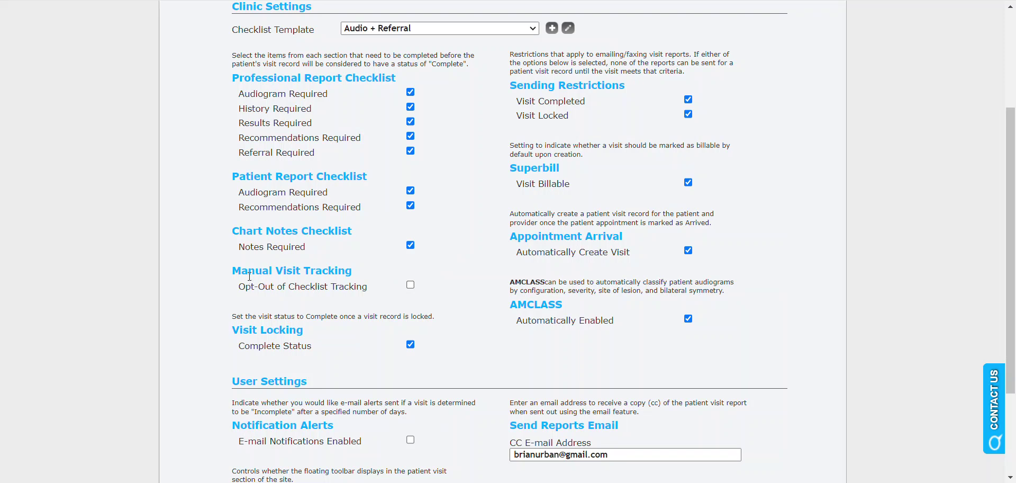
pyautogui.moveTo(233, 271); pyautogui.dragTo(361, 276)
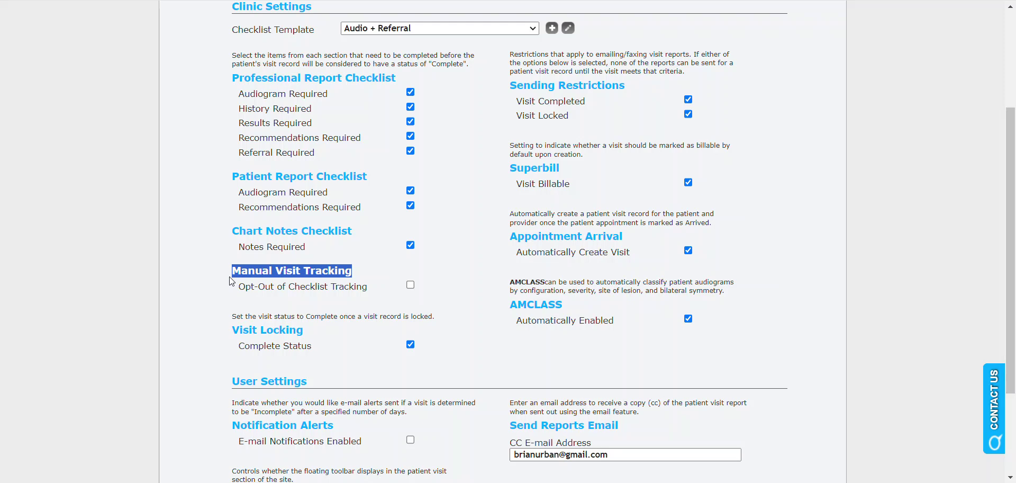
pyautogui.moveTo(241, 286); pyautogui.dragTo(380, 289)
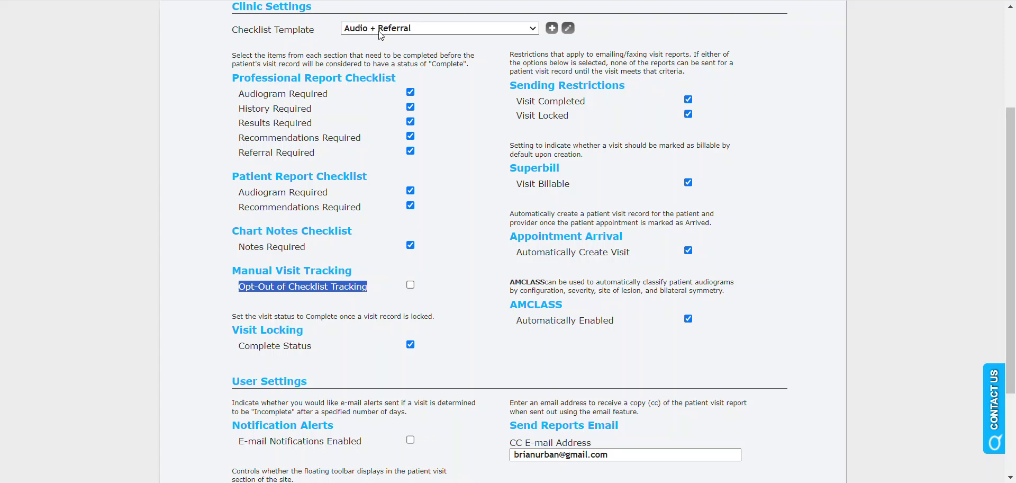
pyautogui.click(471, 157)
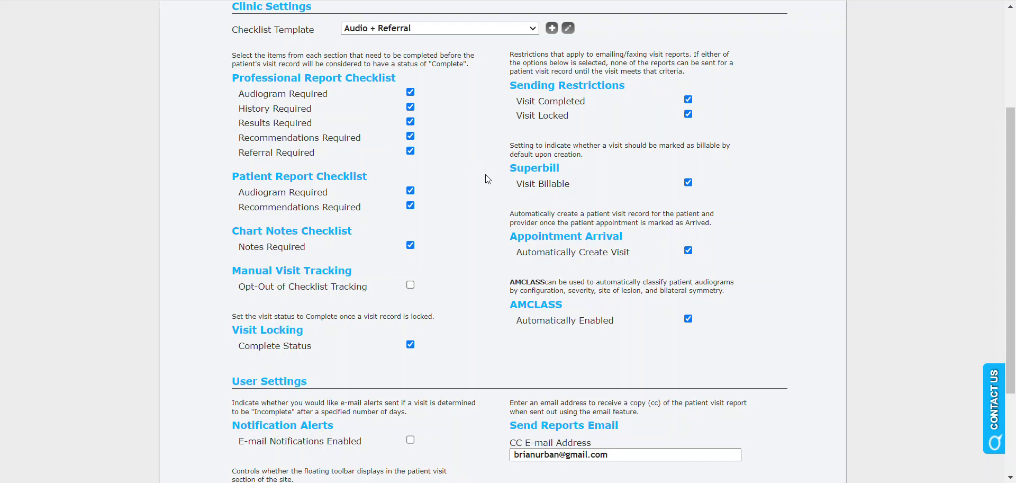
# - Go to the Appointment Types administration and open the AE / Selection type for editing
pyautogui.scroll(3, 476, 206)
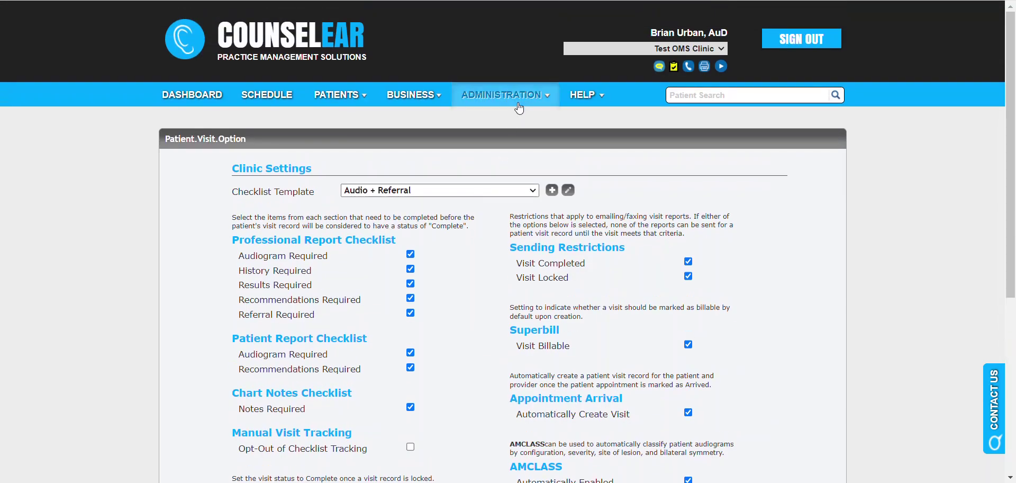
pyautogui.moveTo(519, 103)
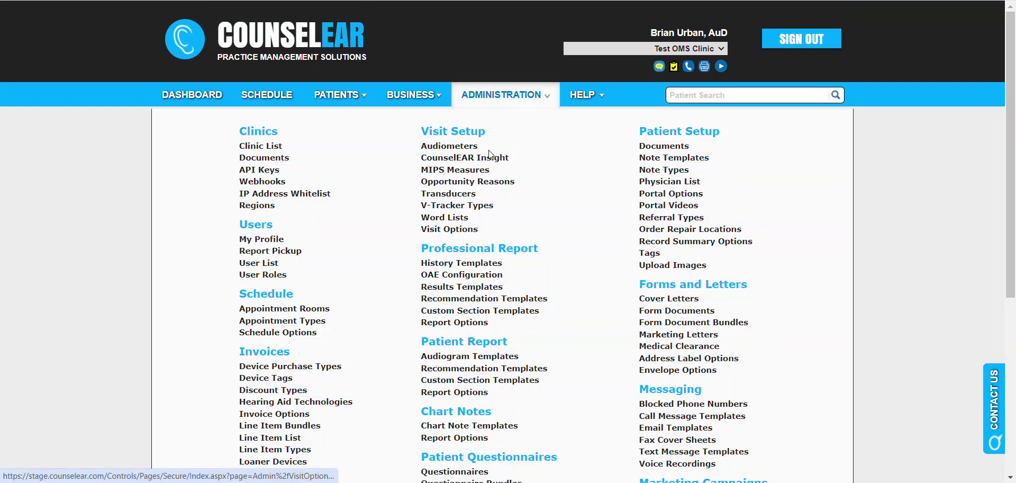
pyautogui.click(312, 325)
pyautogui.scroll(-1, 318, 269)
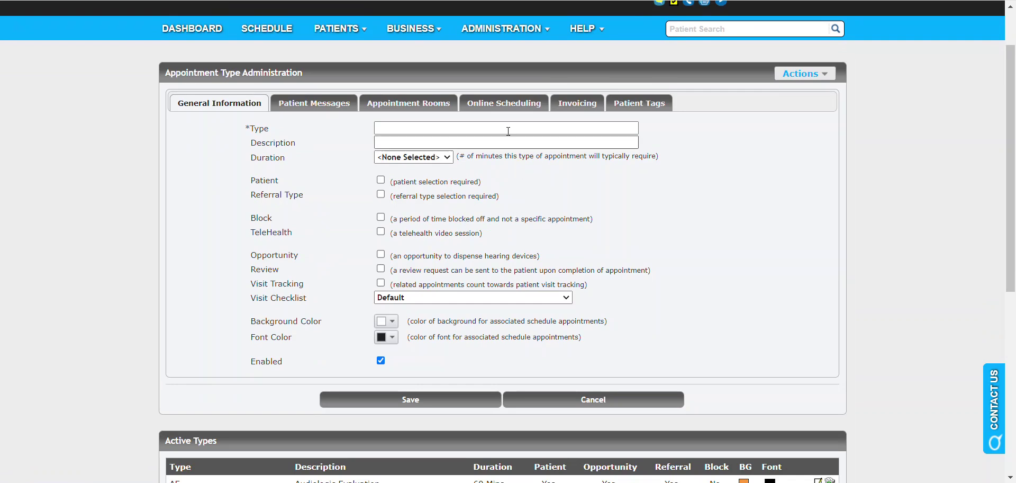
pyautogui.scroll(-1, 578, 207)
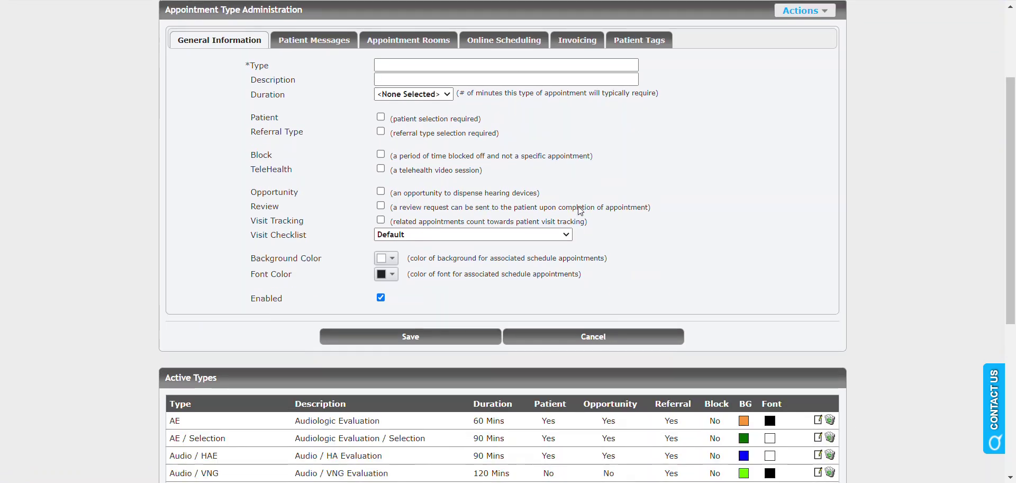
pyautogui.scroll(-1, 230, 358)
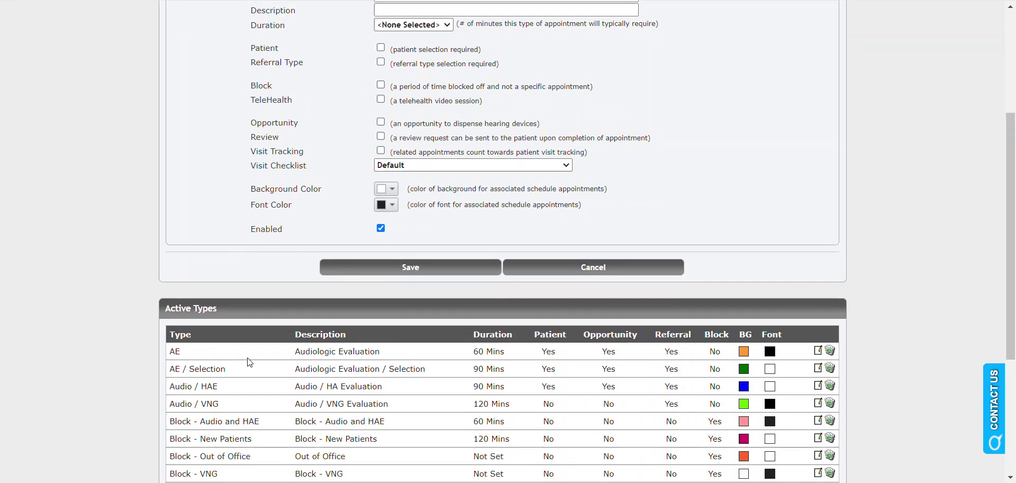
pyautogui.scroll(-1, 343, 345)
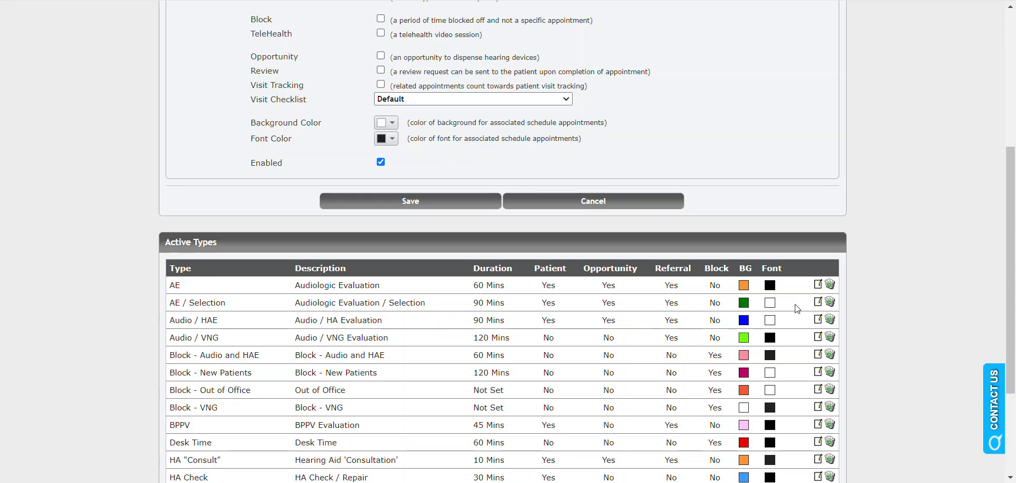
pyautogui.click(818, 303)
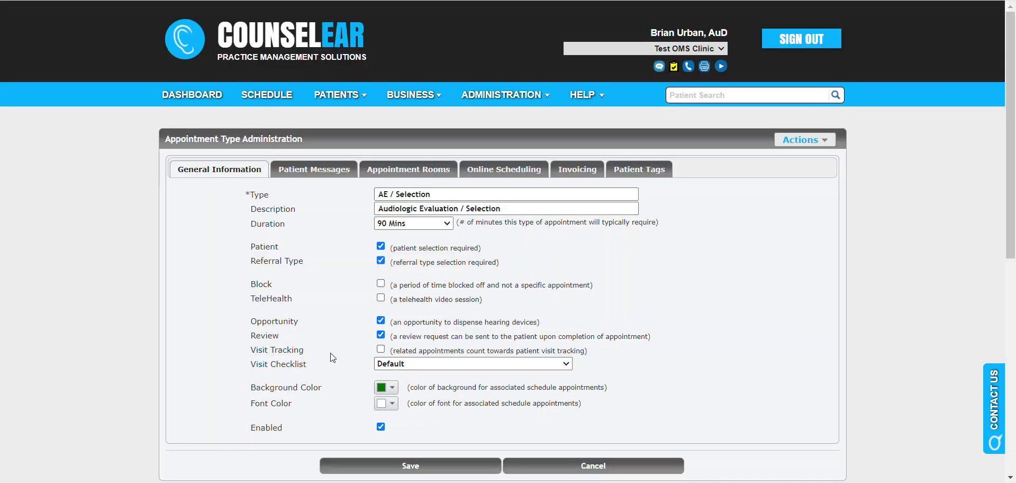
# - Set the AE / Selection appointment type's Visit Checklist to Audio + Referral and save the type
pyautogui.moveTo(252, 369); pyautogui.dragTo(308, 366)
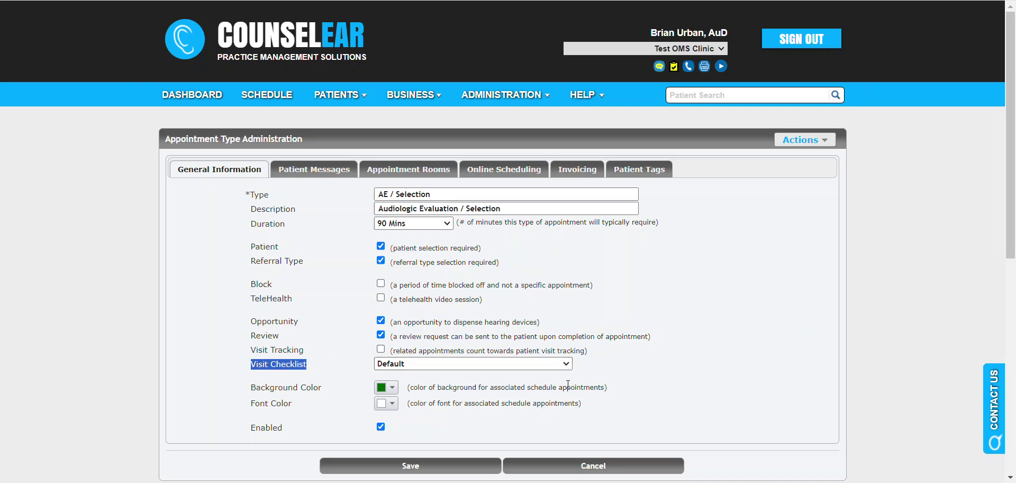
pyautogui.scroll(-1, 670, 353)
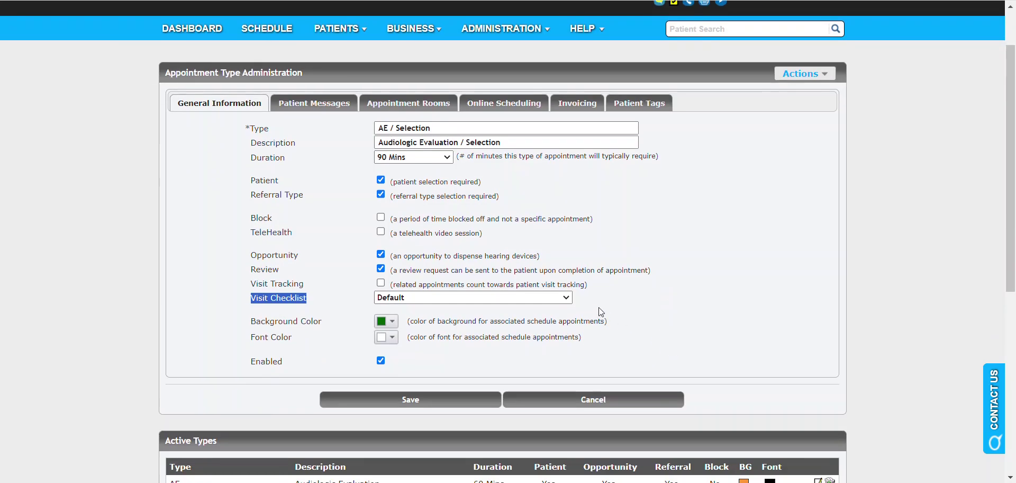
pyautogui.click(566, 298)
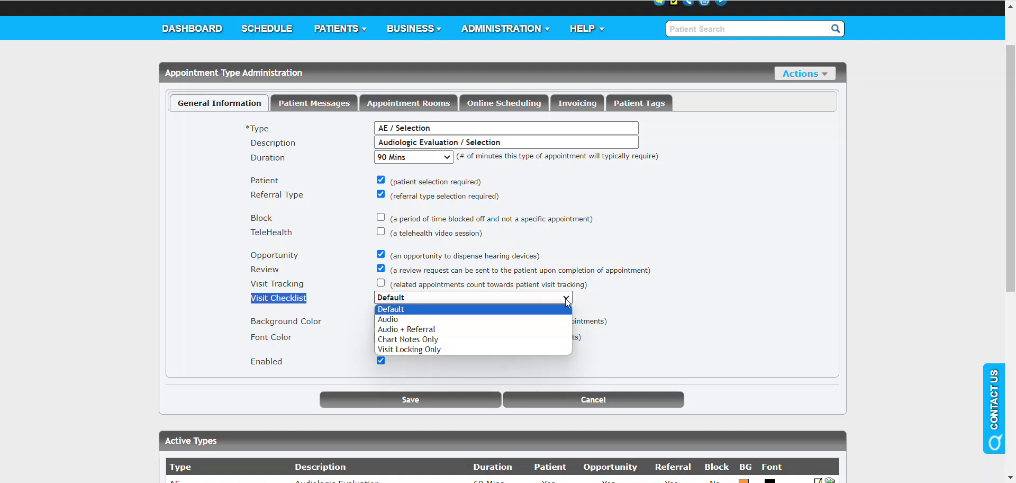
pyautogui.click(433, 330)
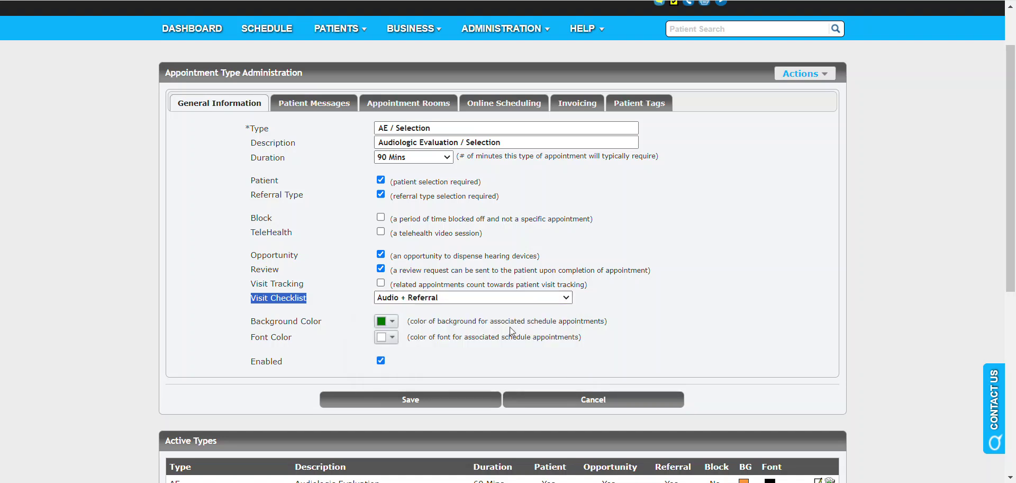
pyautogui.click(422, 391)
pyautogui.scroll(-3, 528, 339)
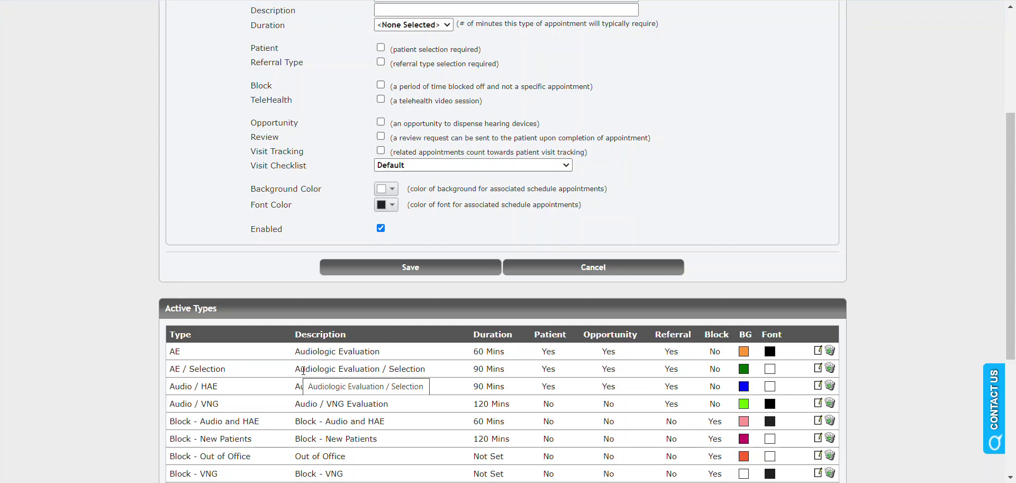
pyautogui.scroll(3, 279, 365)
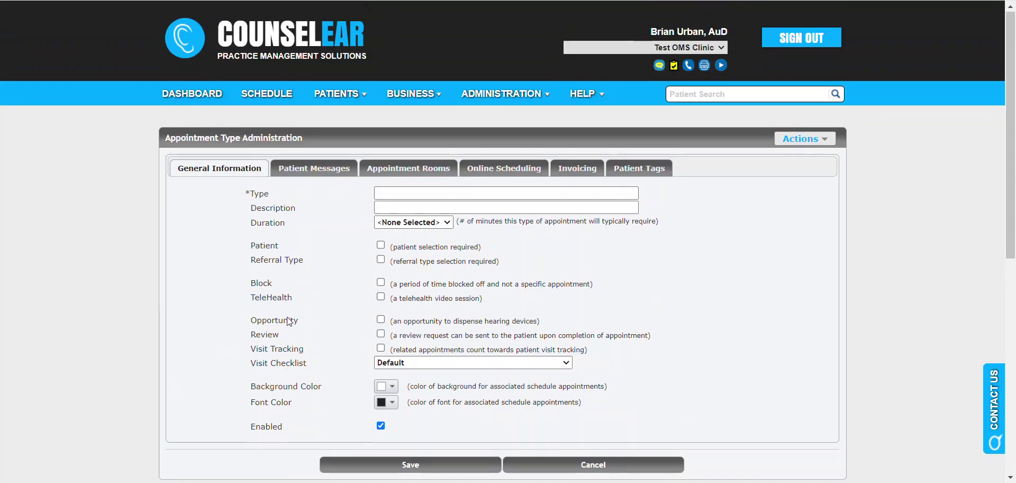
pyautogui.scroll(-3, 298, 306)
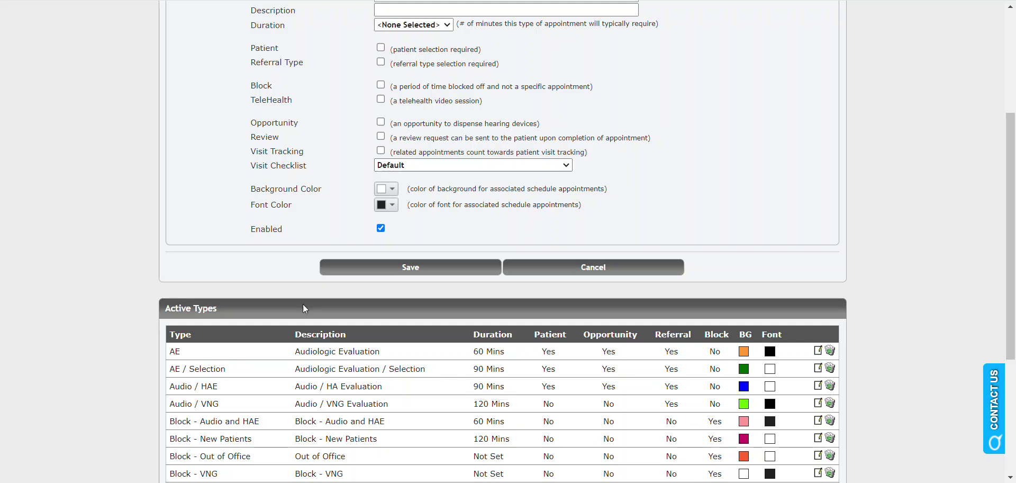
# - Show the schedule by week and open the patient record from the 8:00 AM AE / Selection appointment on Tuesday, July 23
pyautogui.scroll(1, 295, 208)
pyautogui.scroll(3, 294, 208)
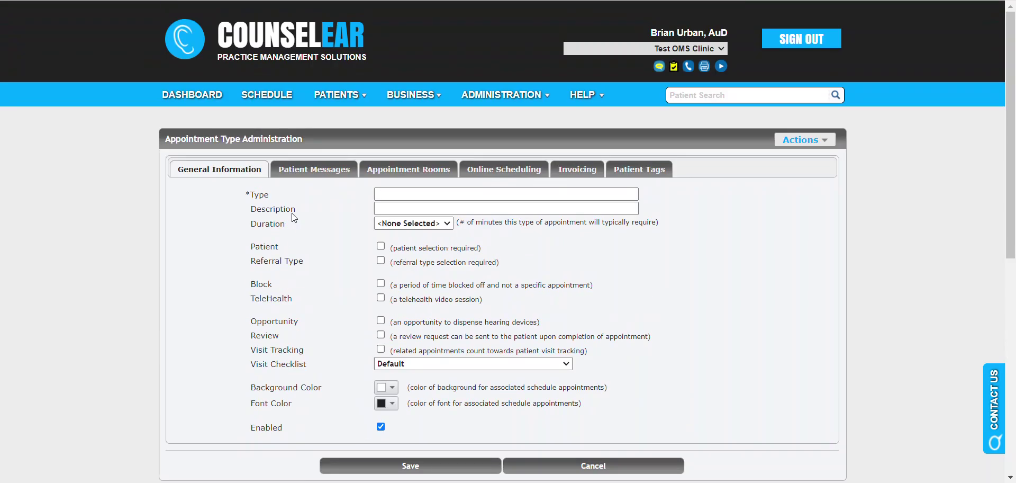
pyautogui.click(289, 99)
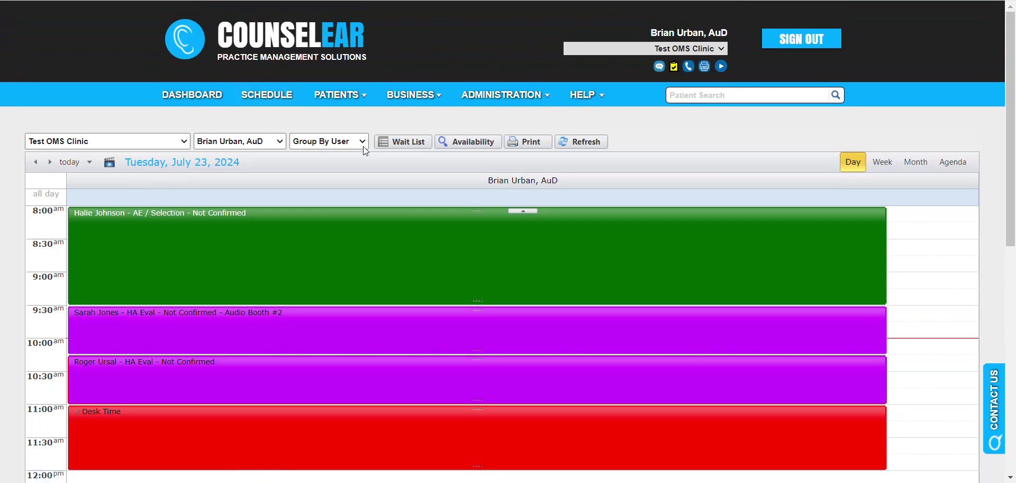
pyautogui.click(882, 162)
pyautogui.moveTo(341, 269)
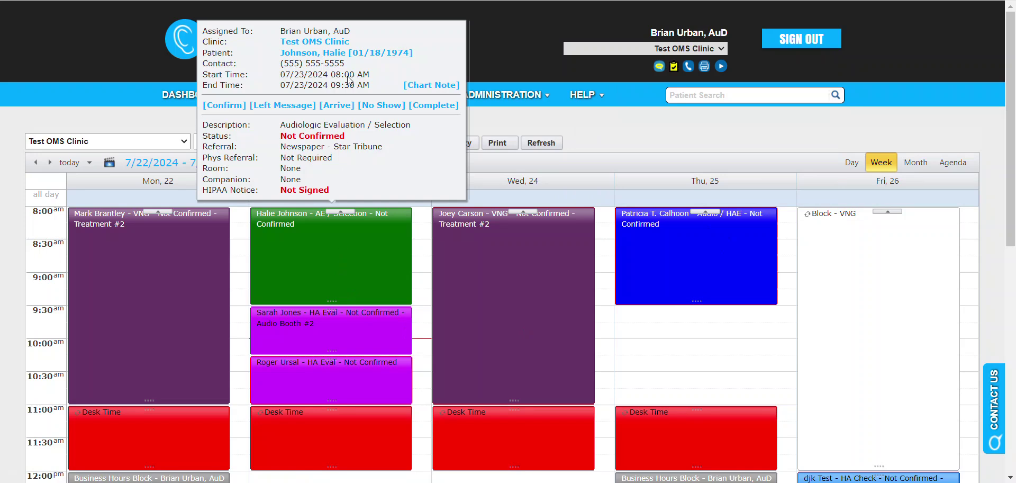
pyautogui.click(351, 55)
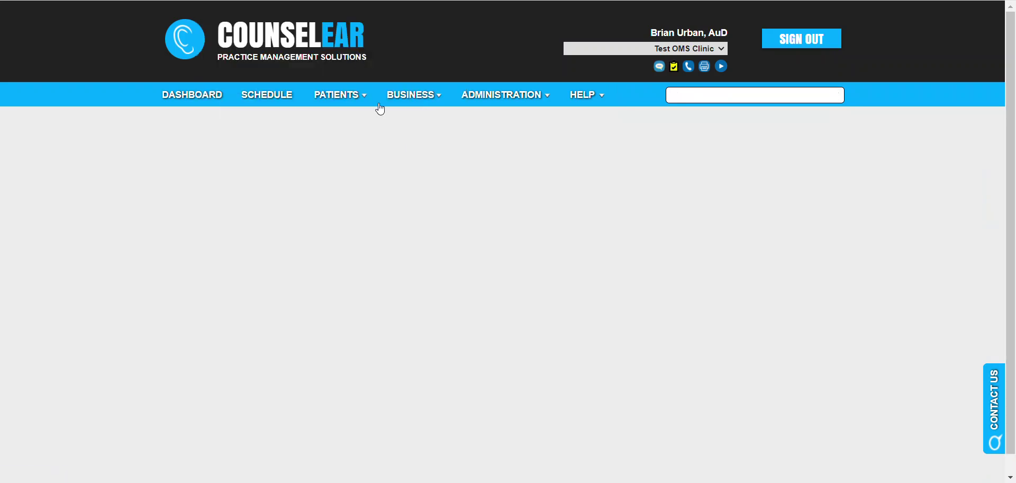
# - Create a new visit from the patient's appointments and visits, and check which appointment is linked to it
pyautogui.click(441, 178)
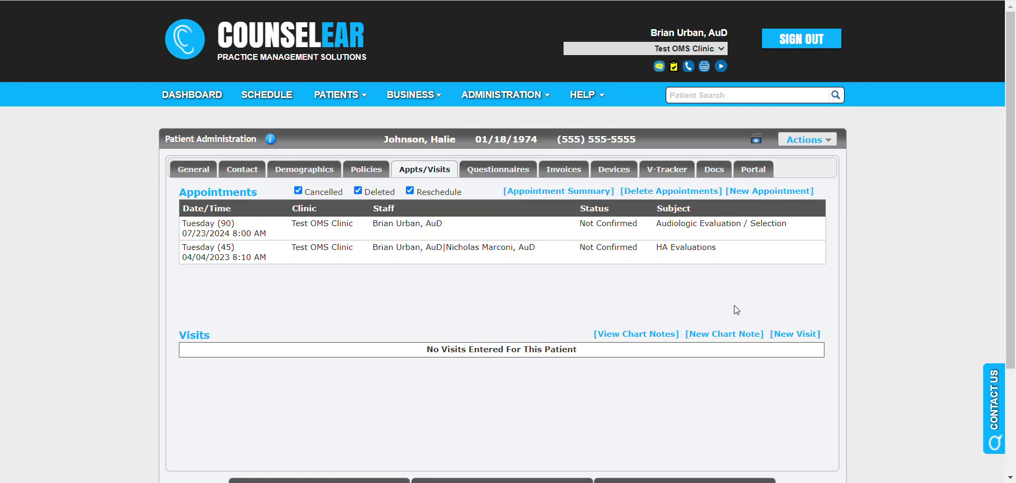
pyautogui.click(801, 337)
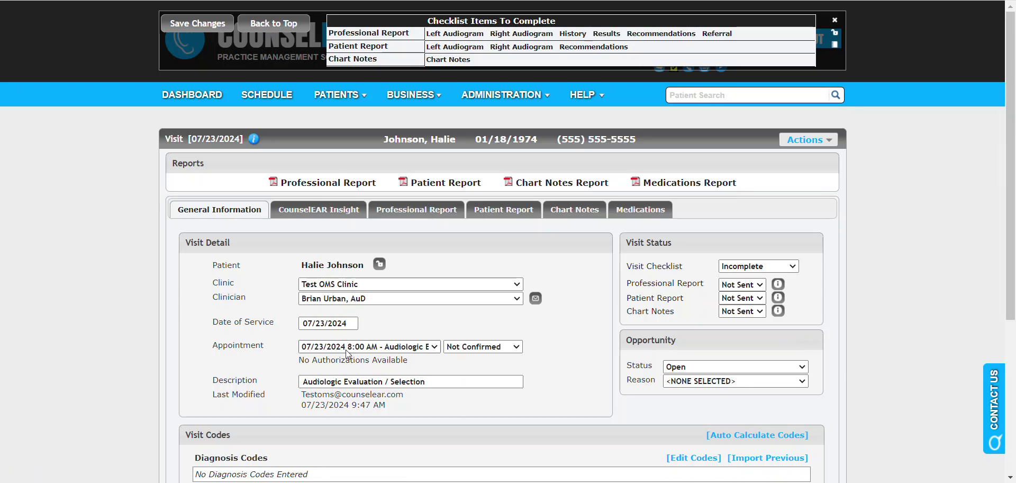
pyautogui.click(432, 347)
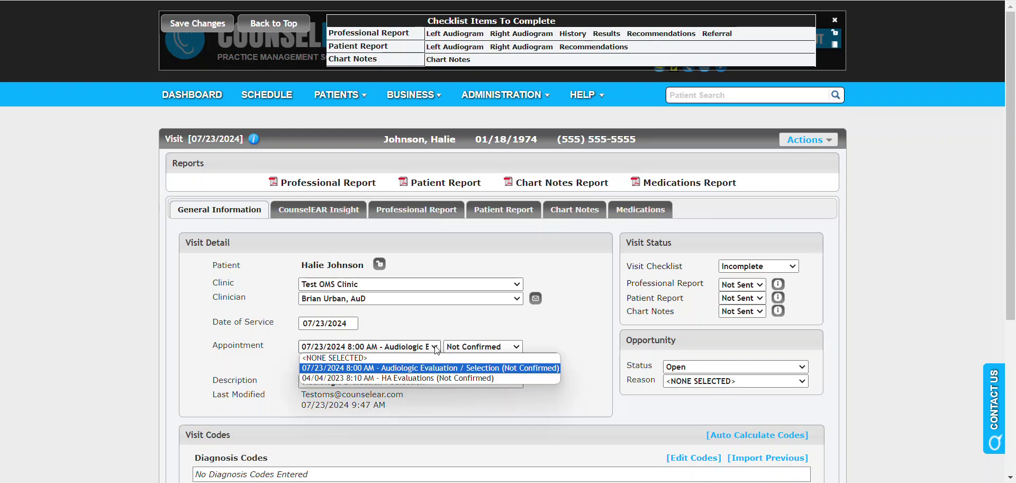
pyautogui.click(443, 324)
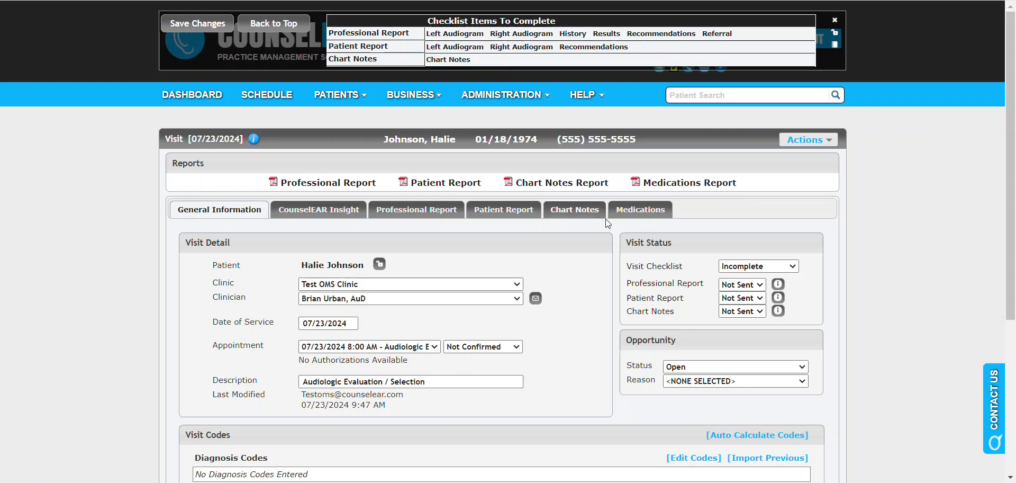
# - Examine the visit's checklist items to complete and the available Visit Checklist statuses, leaving the status unchanged
pyautogui.moveTo(624, 264); pyautogui.dragTo(683, 266)
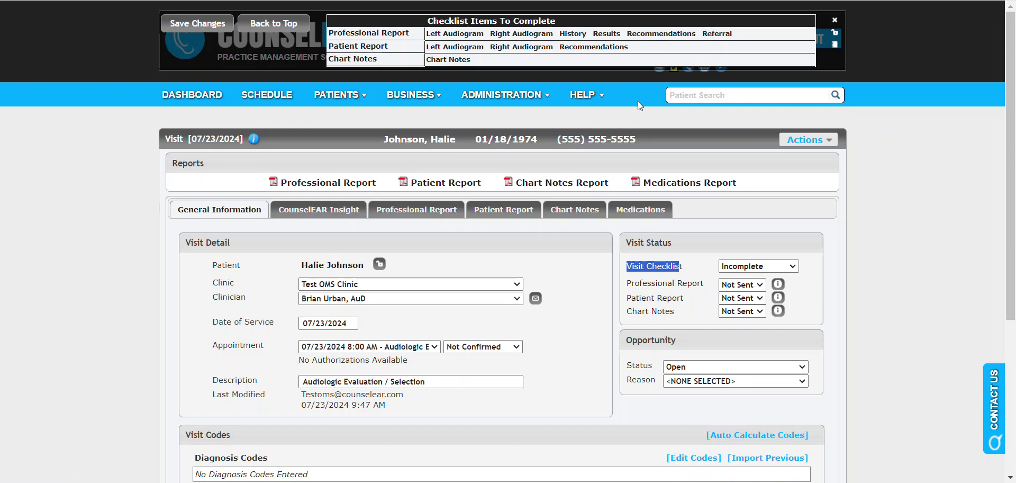
pyautogui.click(571, 300)
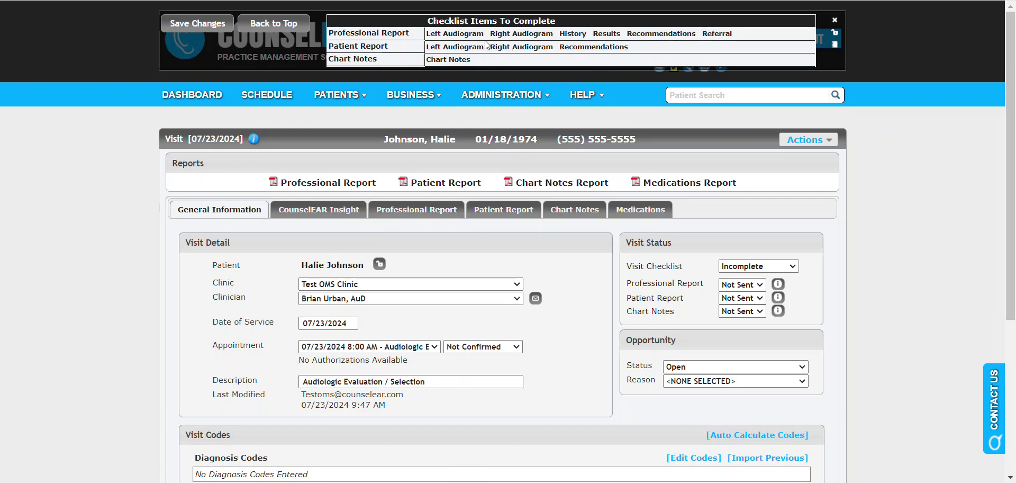
pyautogui.click(790, 267)
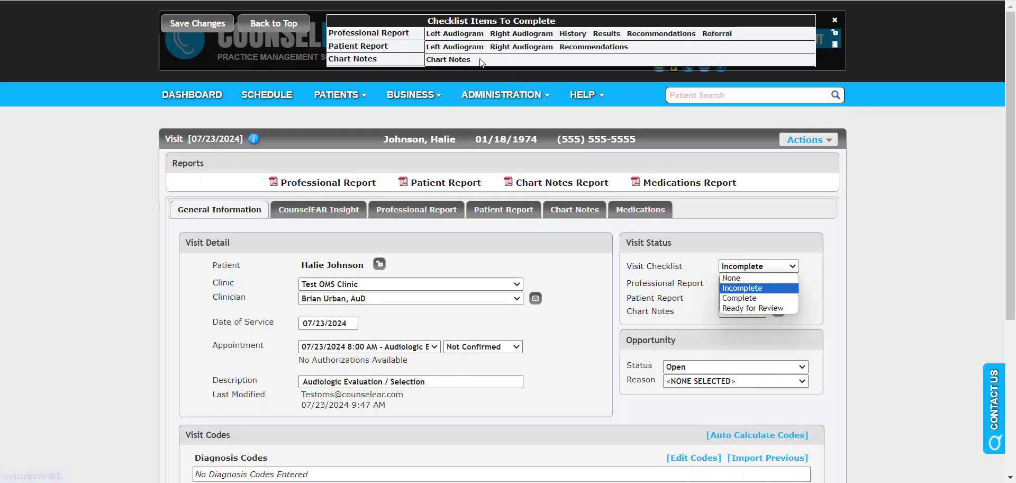
pyautogui.click(573, 268)
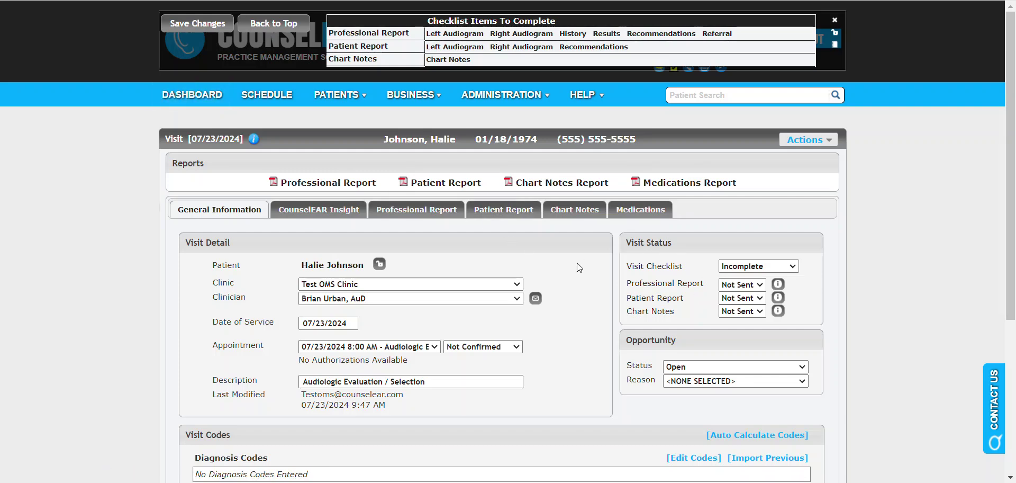
# - Show the available visit status reports for patients
pyautogui.moveTo(350, 103)
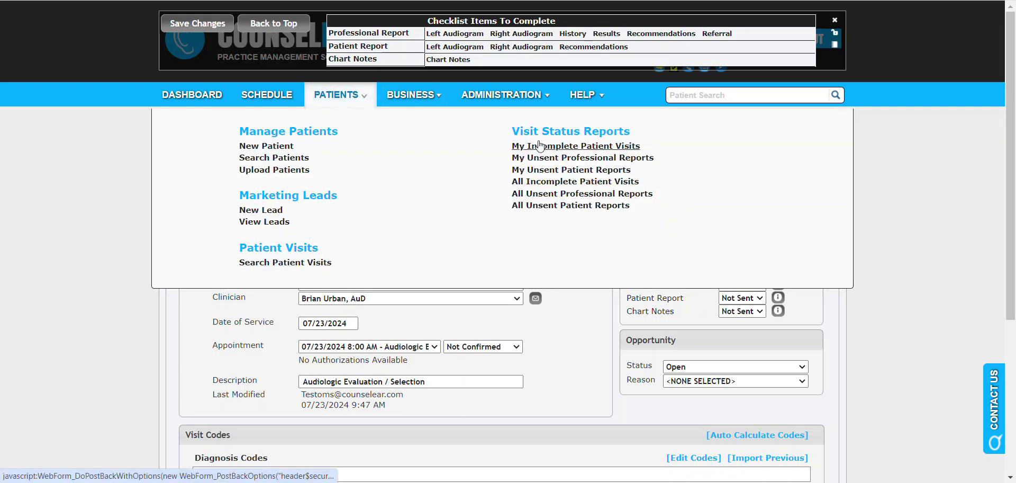